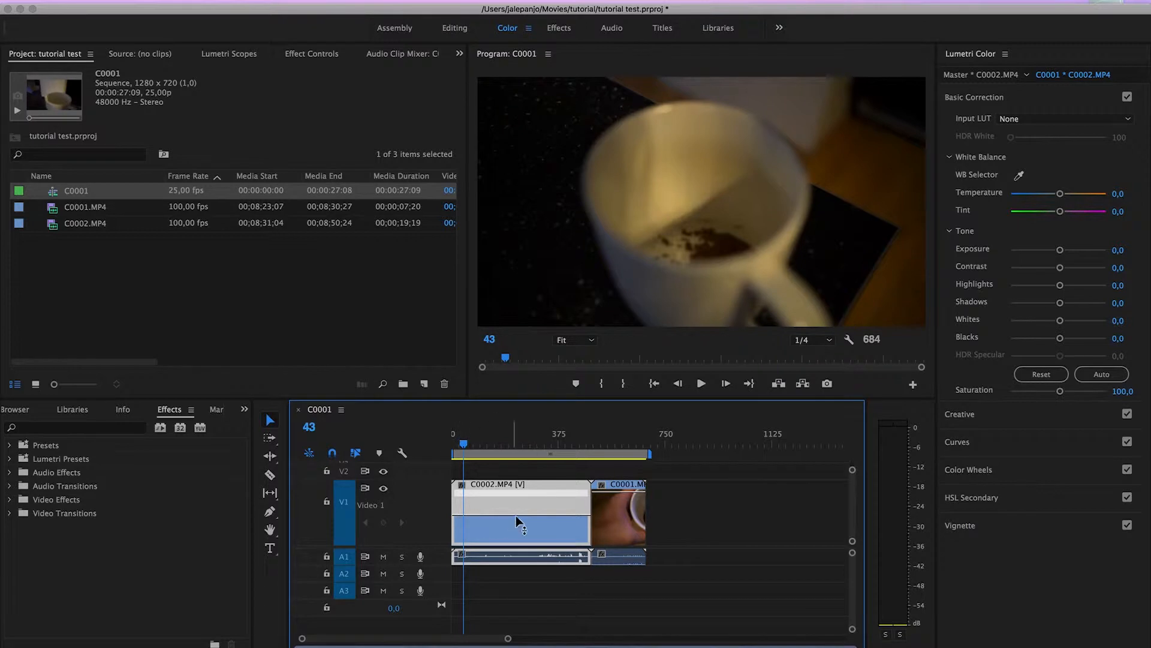
Step: Open the effect controls of the C0002.MP4 clip and expand its Time Remapping settings
right_click(484, 514)
key("Escape")
left_click(319, 54)
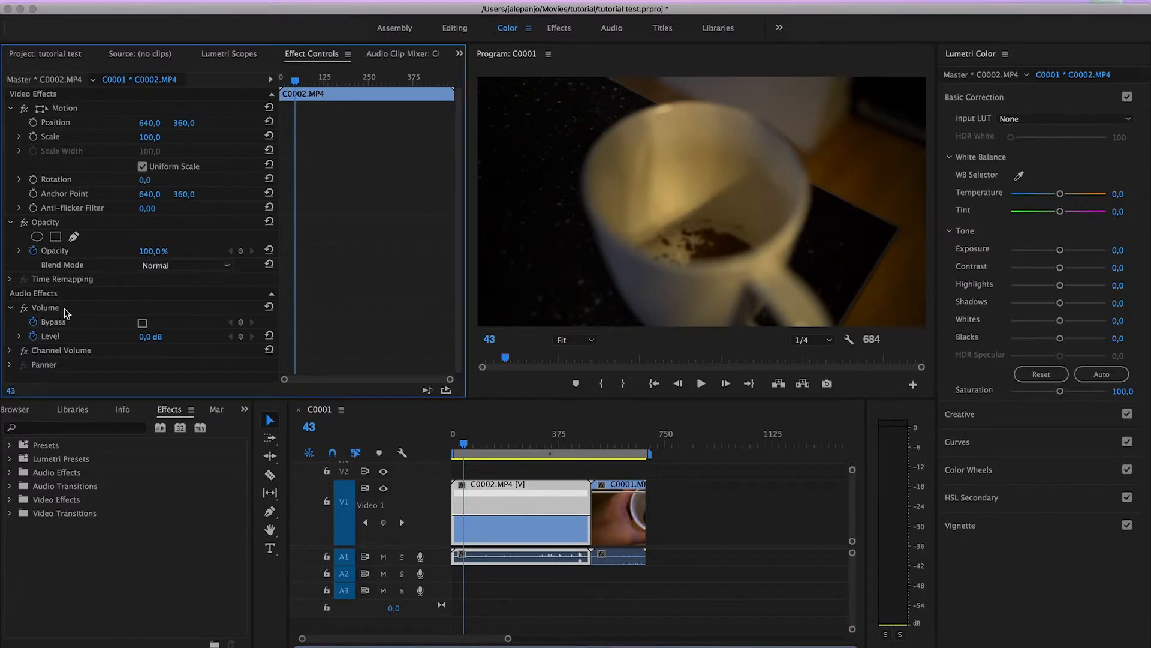
scroll(137, 287, "down", 1)
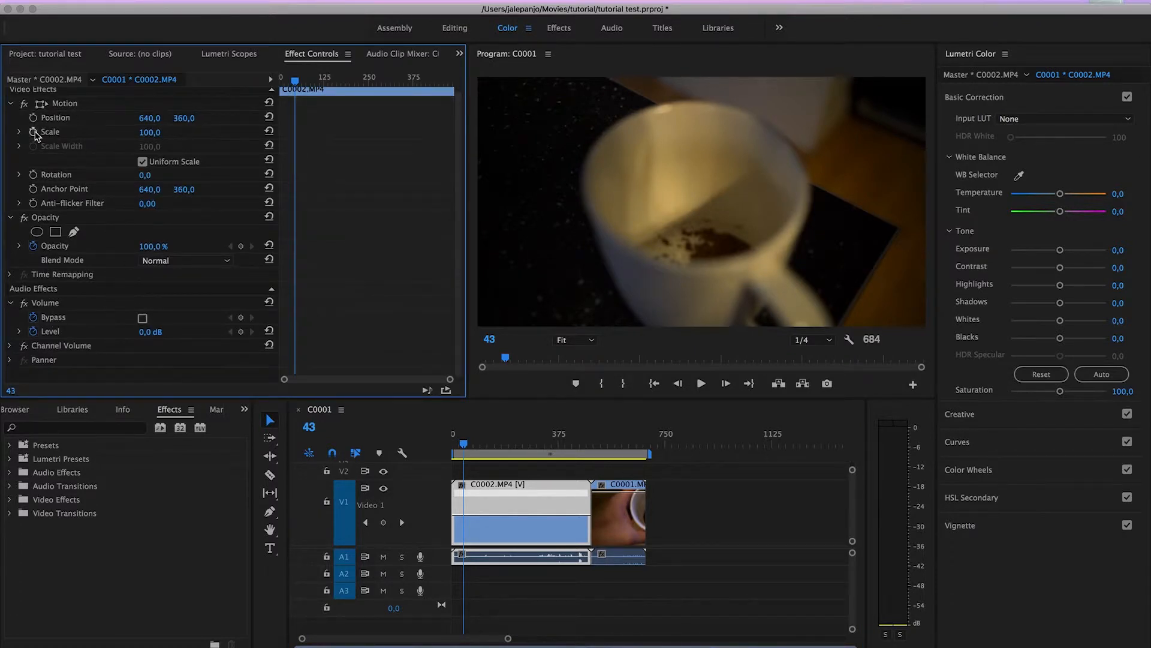
left_click(11, 274)
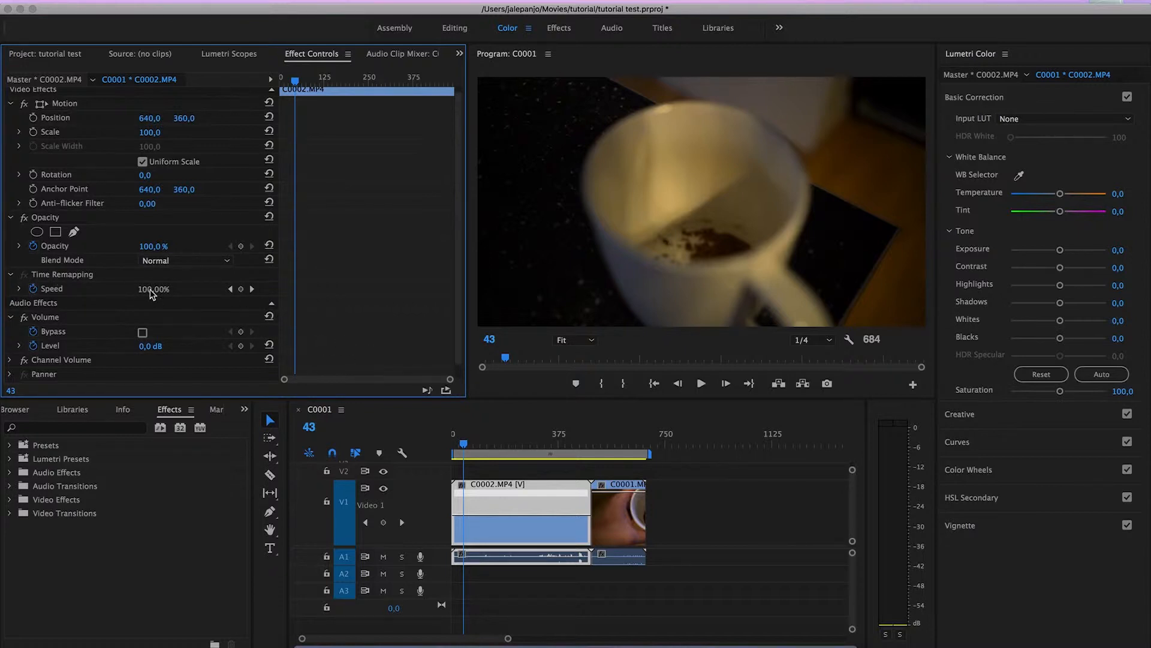
Step: Lower the time-remapping speed of C0002.MP4 to 25% and return the playhead to the start of the sequence
left_click_drag(480, 519, 480, 521)
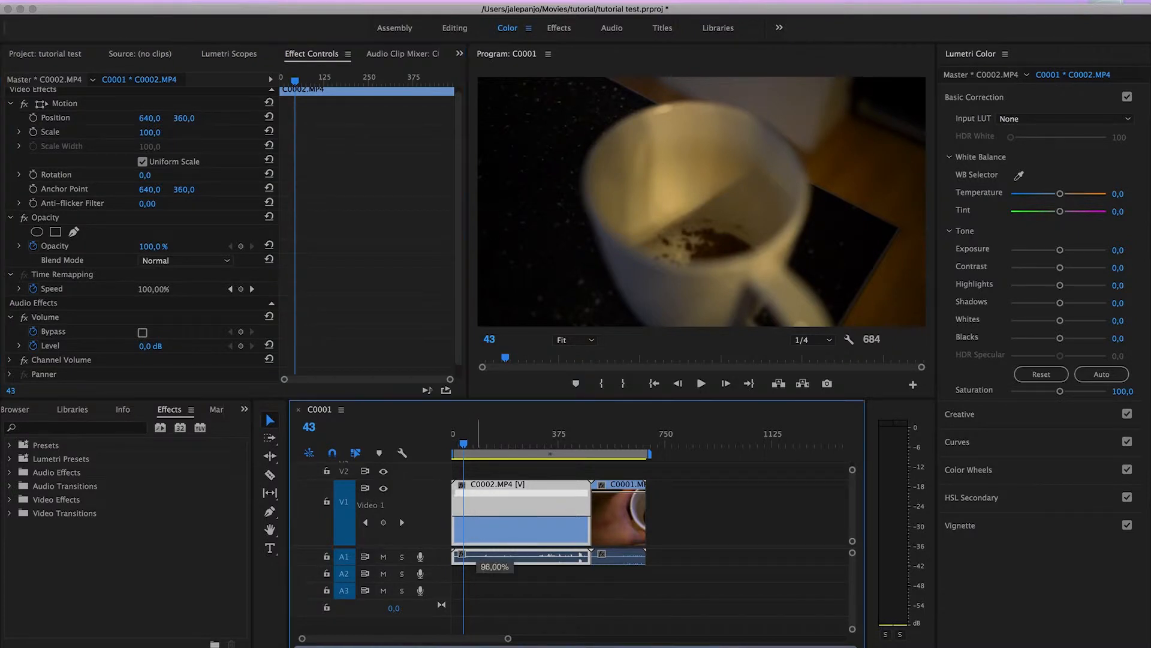
left_click_drag(480, 557, 479, 561)
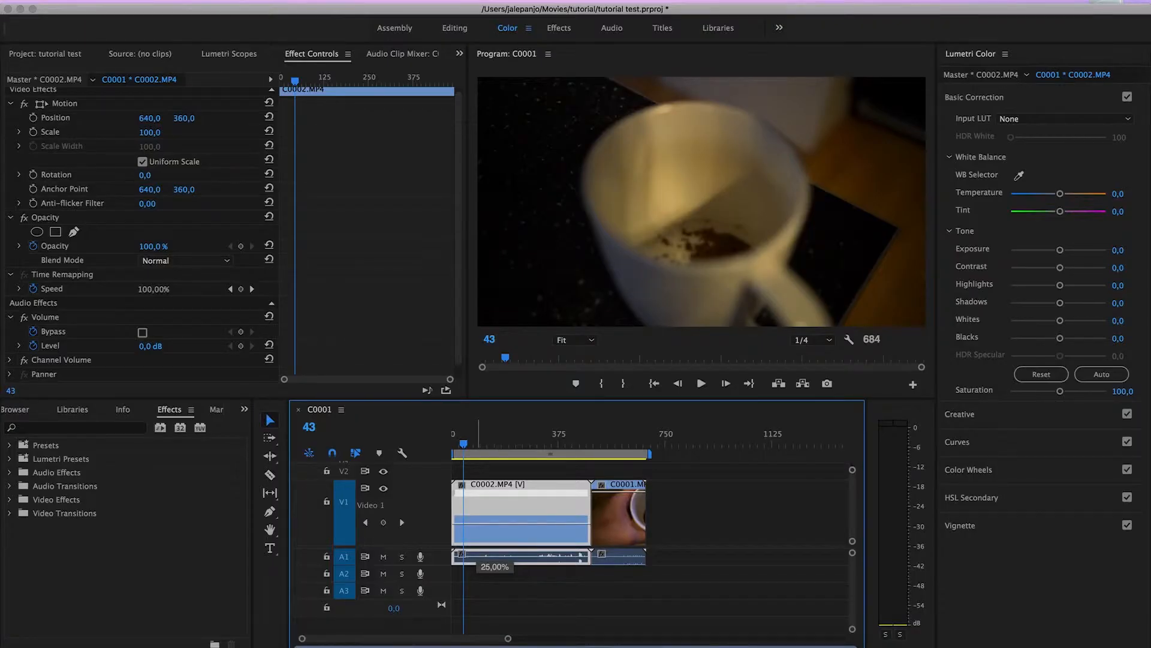
left_click_drag(480, 567, 479, 573)
left_click(454, 441)
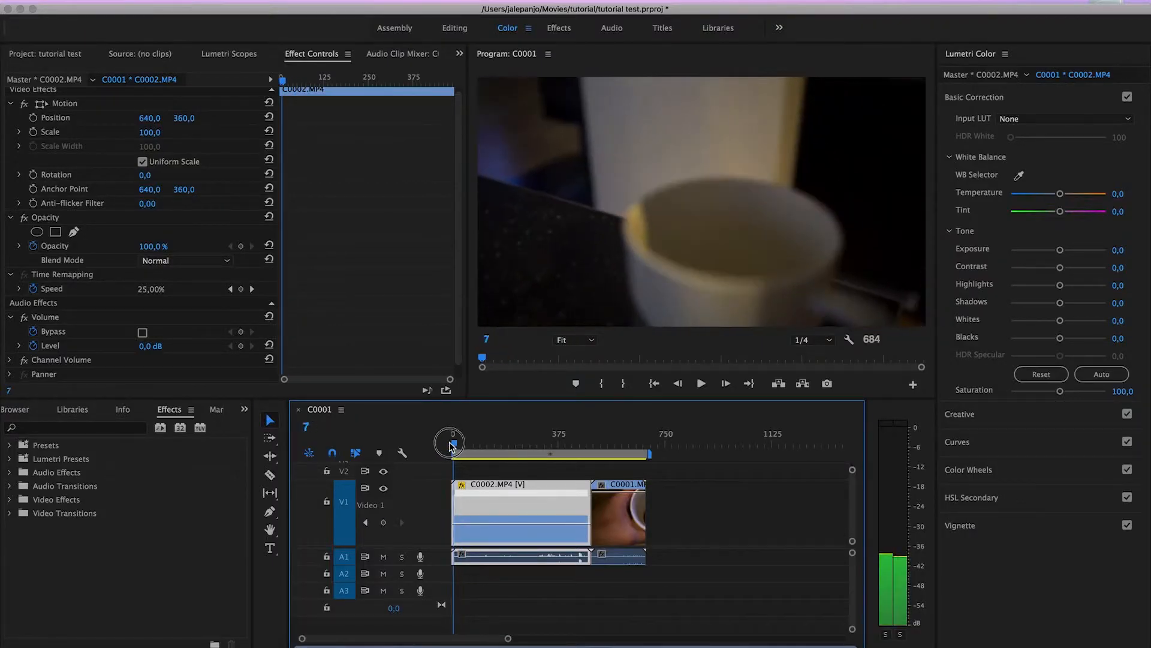
Step: Move C0001.MP4 further along the timeline to make room, and play the sequence from the start
left_click(626, 520)
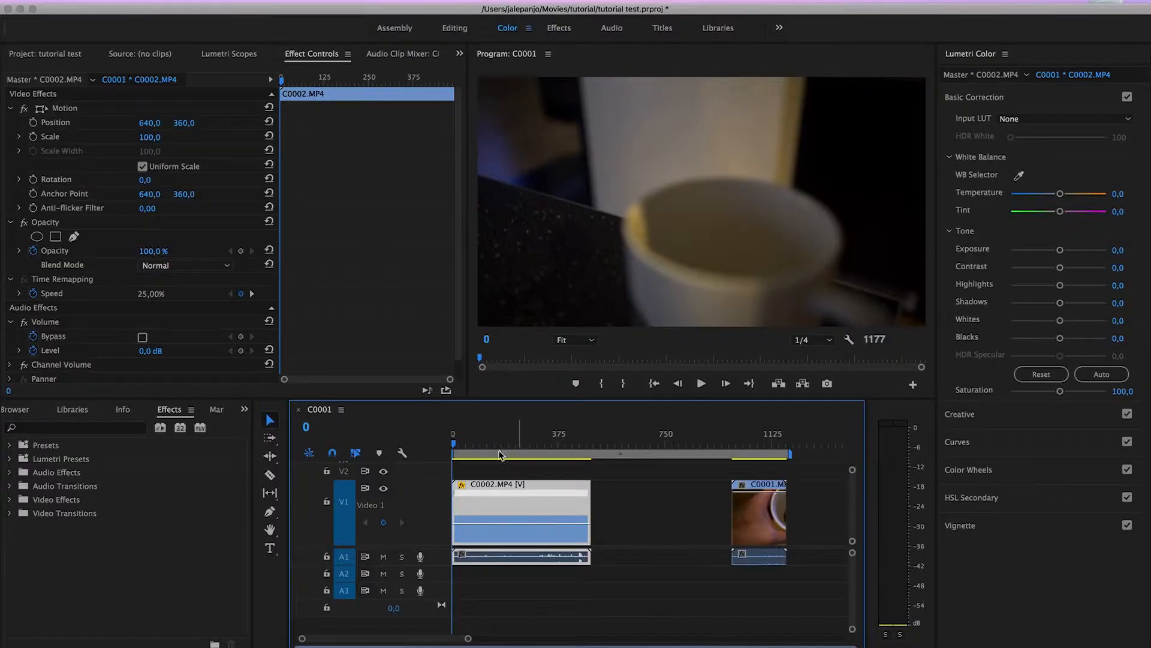
key("space")
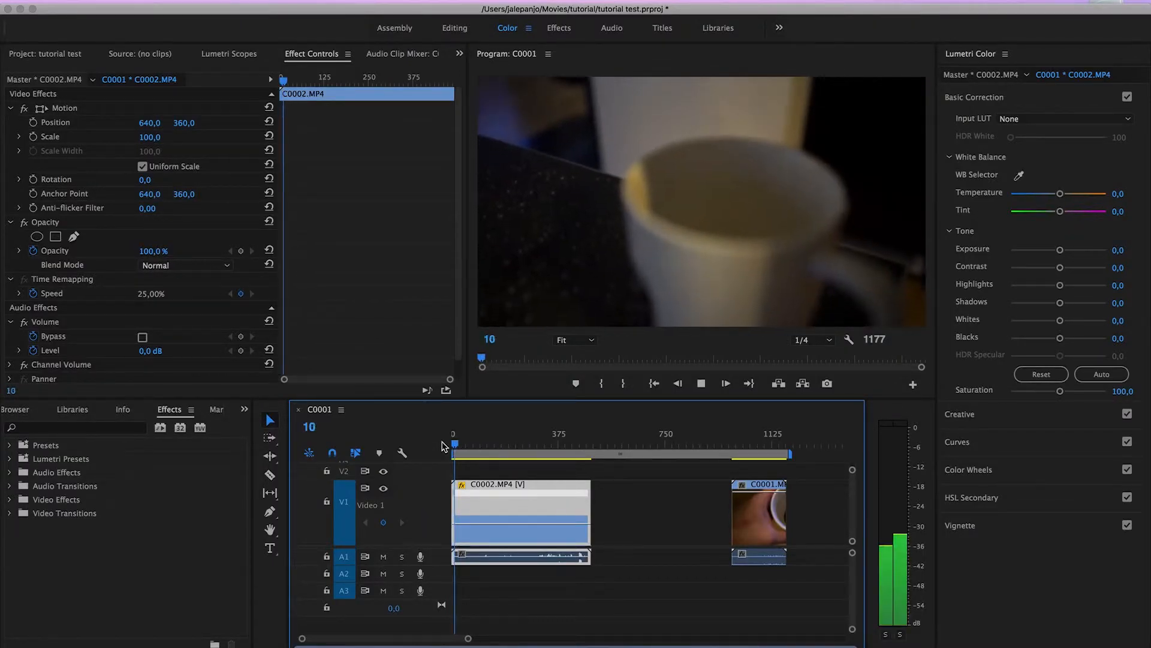
key("XF86AudioRaiseVolume")
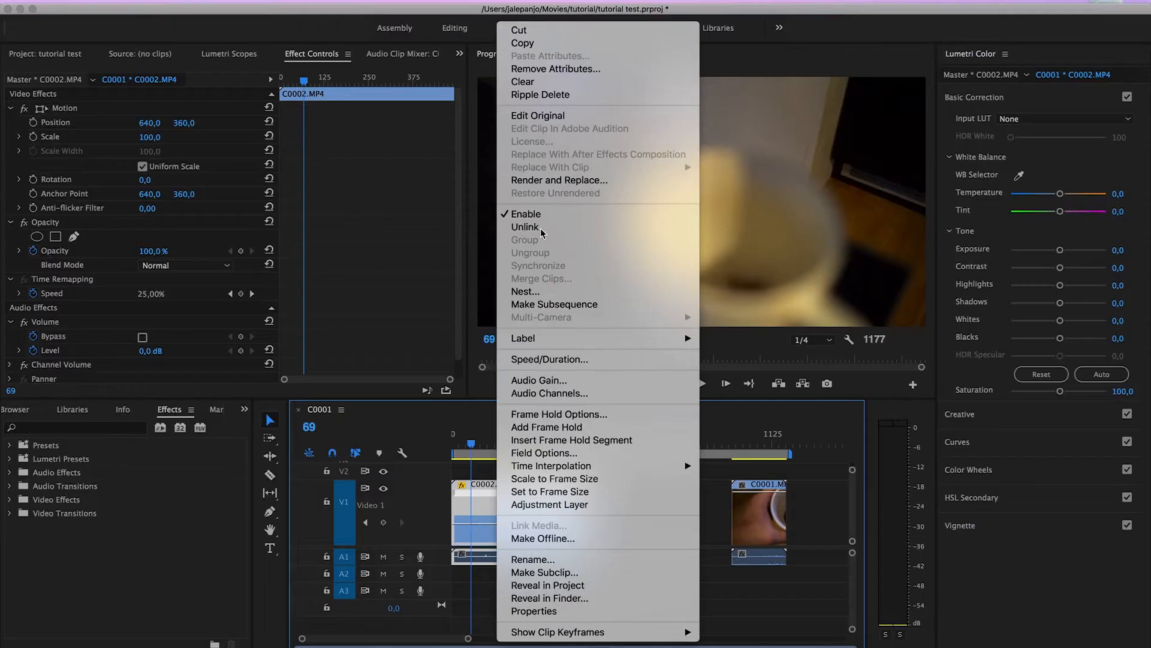
Step: Unlink the audio of C0002.MP4 from its video and delete that audio
left_click(542, 232)
left_click(506, 558)
key("Delete")
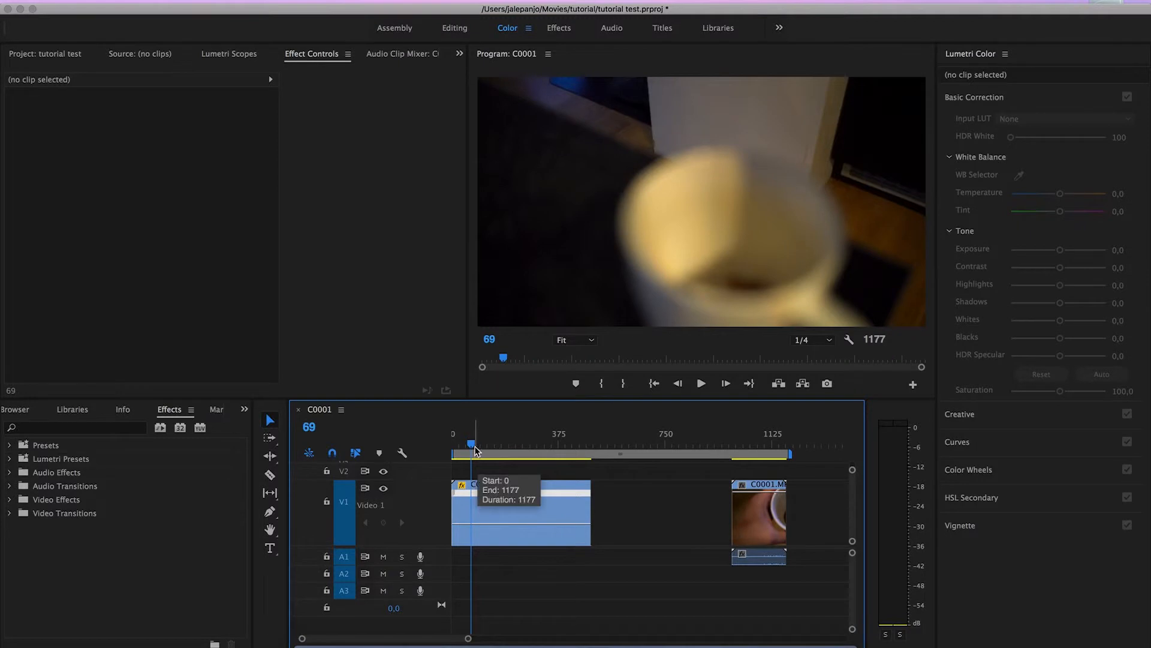
Step: Play back several portions of the slowed C0002.MP4 clip to check the slow motion
left_click(511, 482)
left_click_drag(480, 446, 520, 450)
key("space")
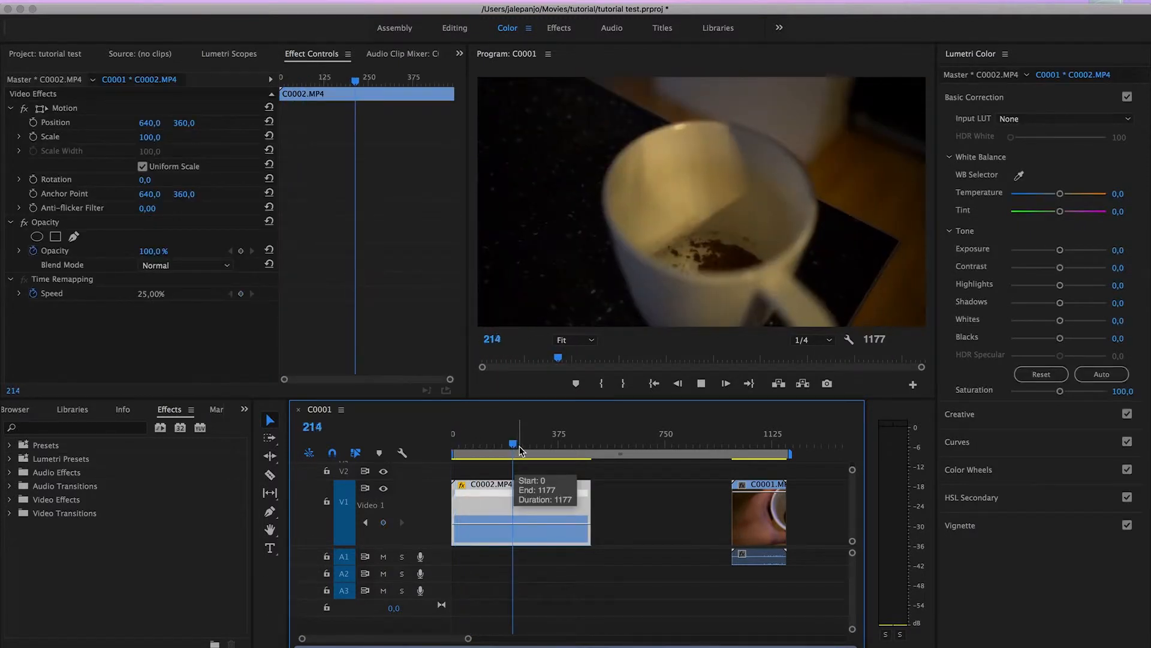
left_click(549, 444)
key("space")
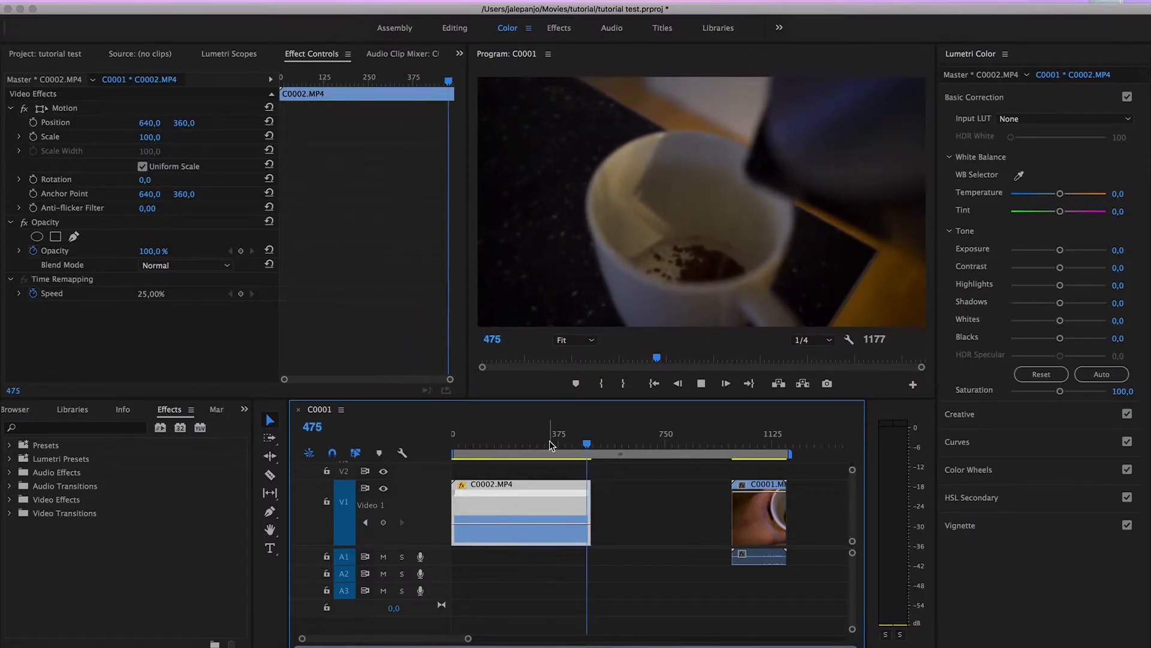
key("space")
Step: Move C0001.MP4 out of the way, extend the end of C0002.MP4, and play back the extended portion
left_click_drag(594, 495, 800, 521)
left_click_drag(704, 502, 754, 503)
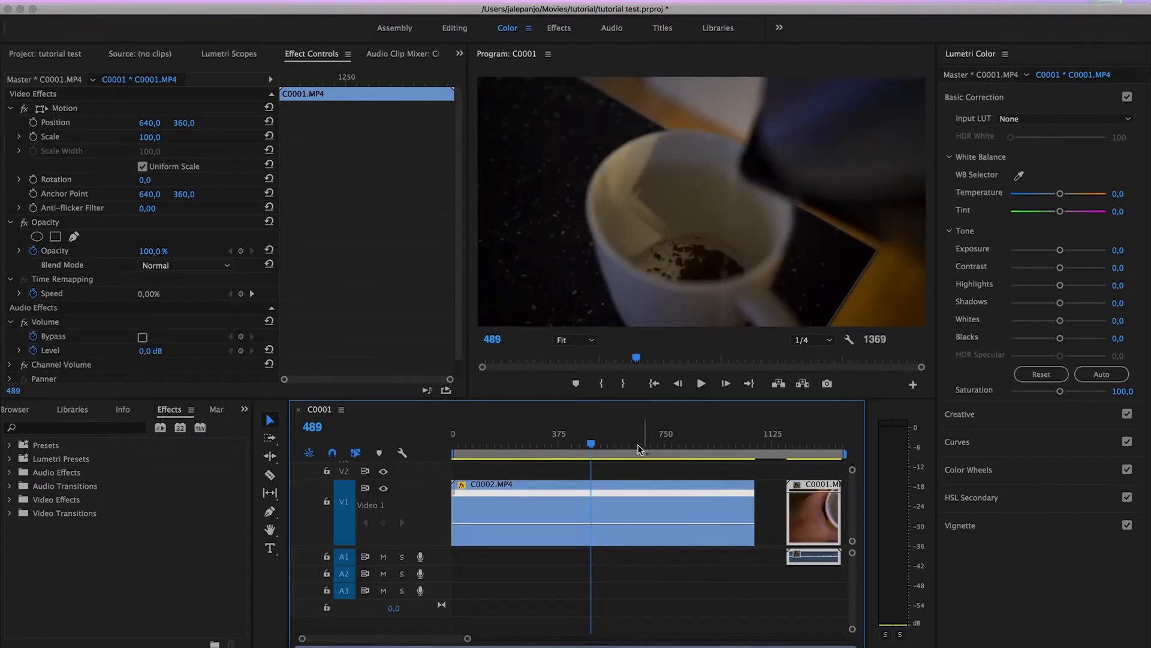
left_click(625, 443)
key("space")
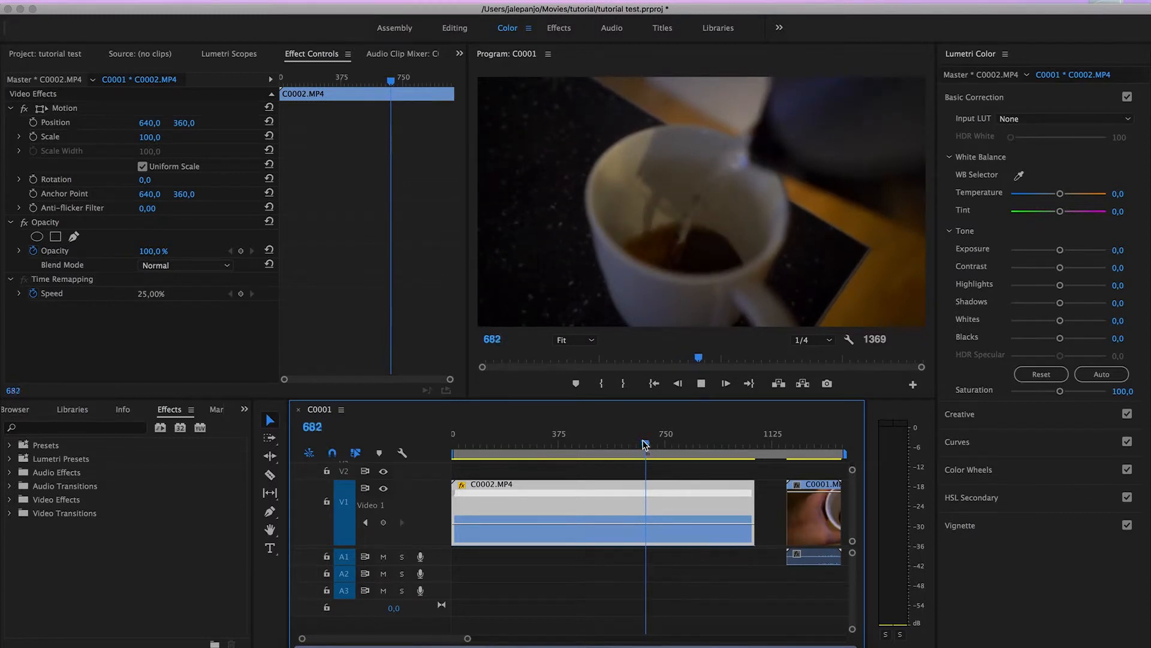
key("space")
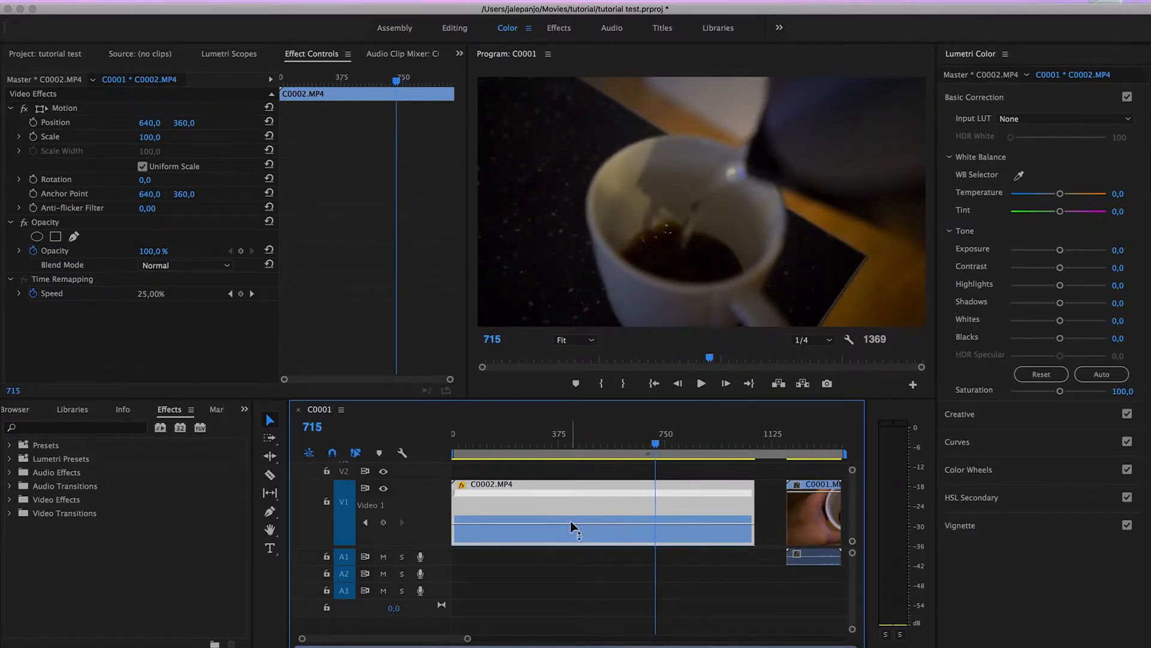
Step: Set the speed of C0002.MP4 back to 100% and play it back
left_click_drag(571, 522, 570, 465)
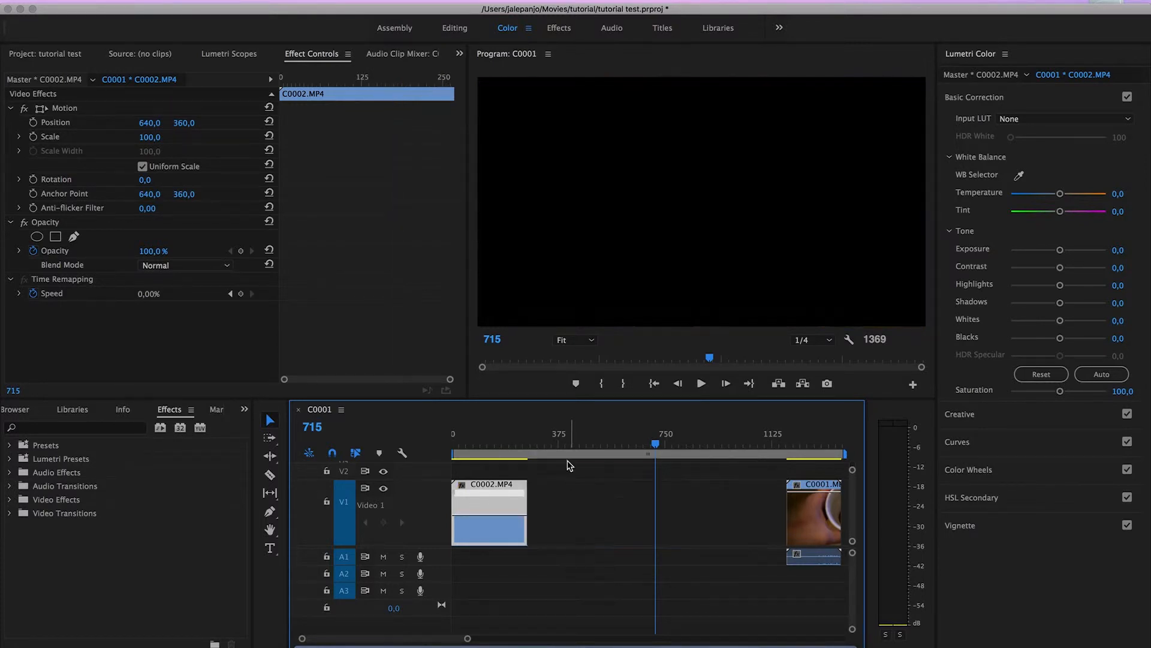
left_click(447, 442)
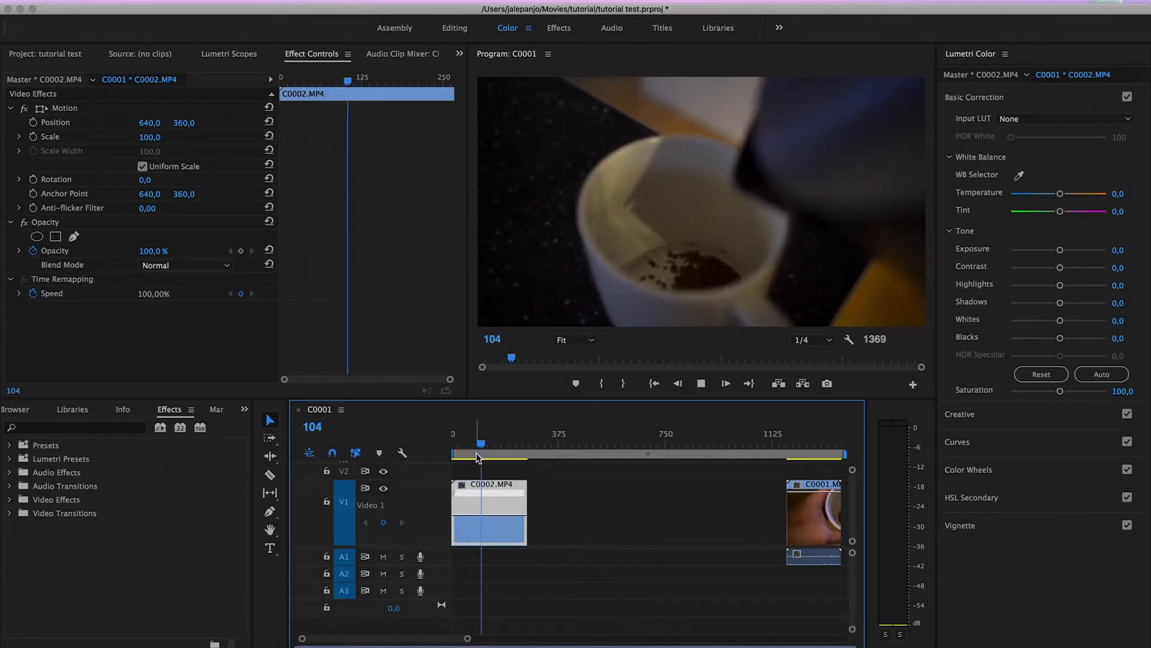
key("space")
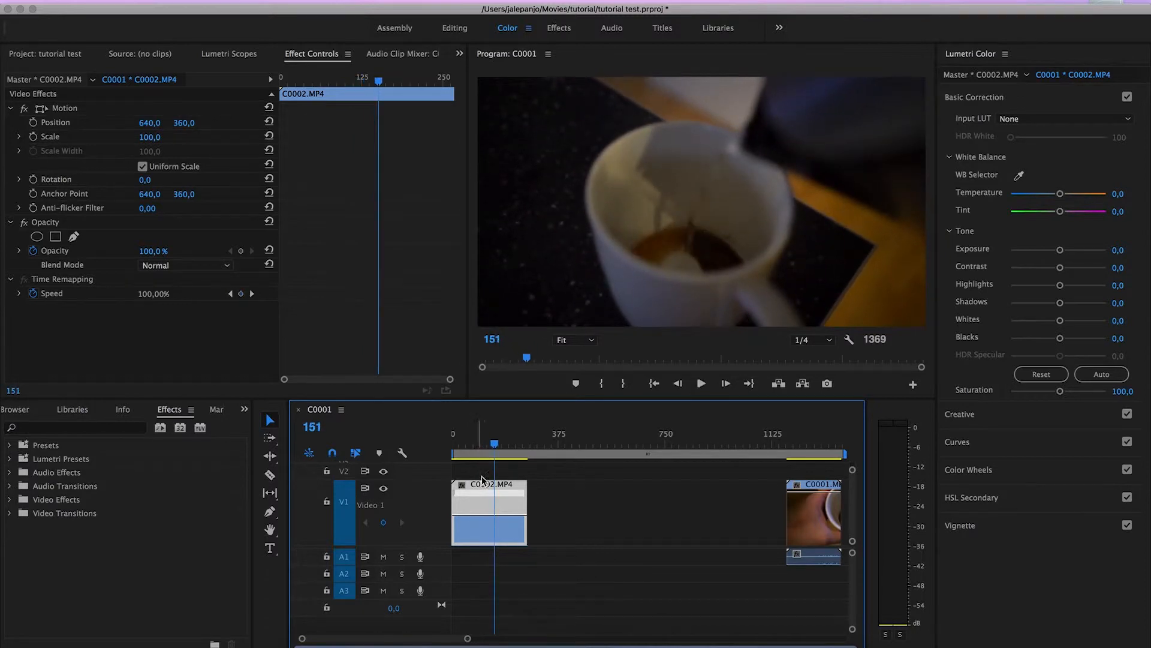
Step: Move C0001.MP4 closer to C0002.MP4, leaving a short gap, and unlink and delete its audio
left_click_drag(823, 515, 600, 509)
left_click_drag(560, 444, 574, 444)
right_click(594, 542)
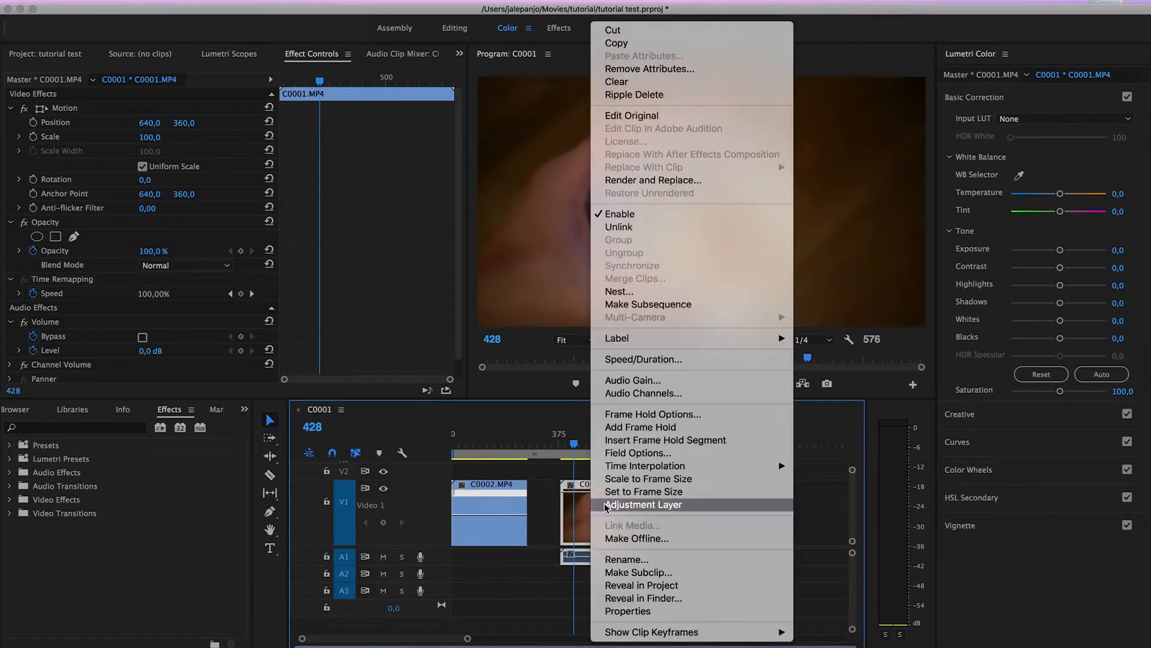
left_click(619, 226)
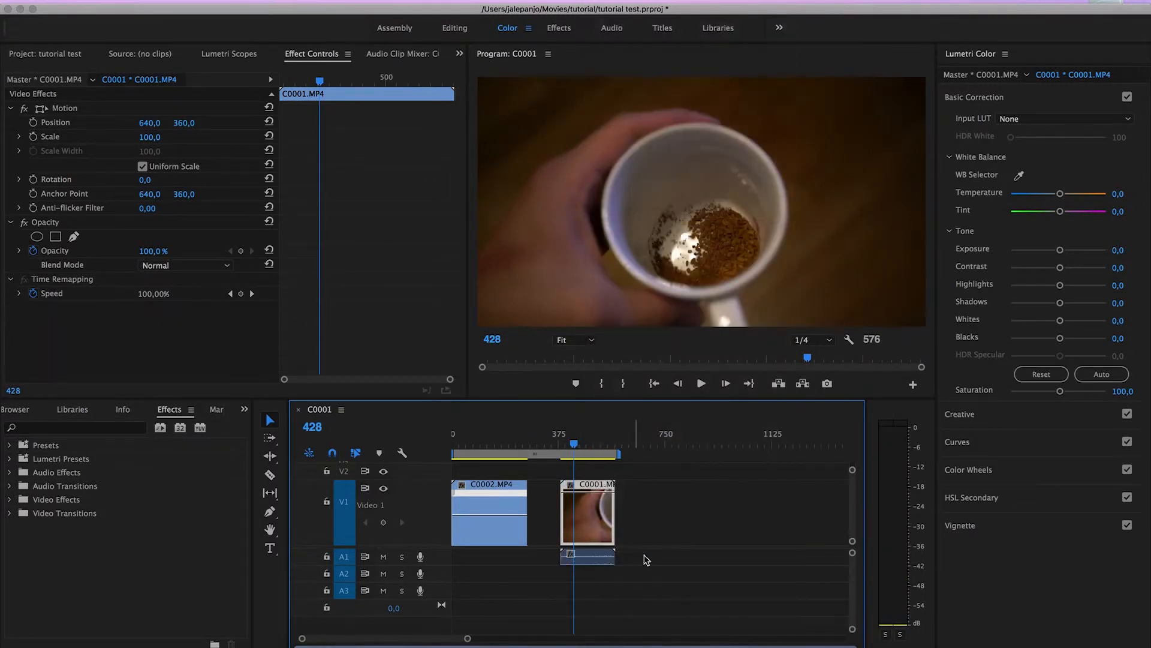
left_click(647, 564)
left_click(590, 564)
key("Delete")
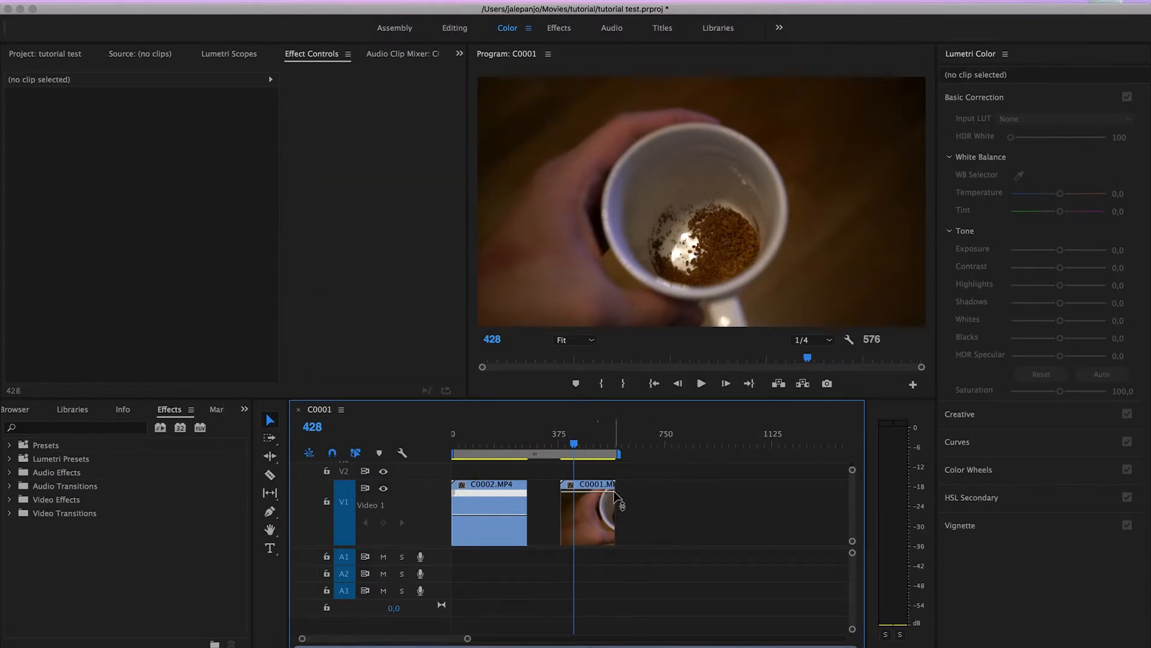
Step: Show the Time Remapping Speed keyframes on the C0001.MP4 clip in the timeline
left_click(588, 499)
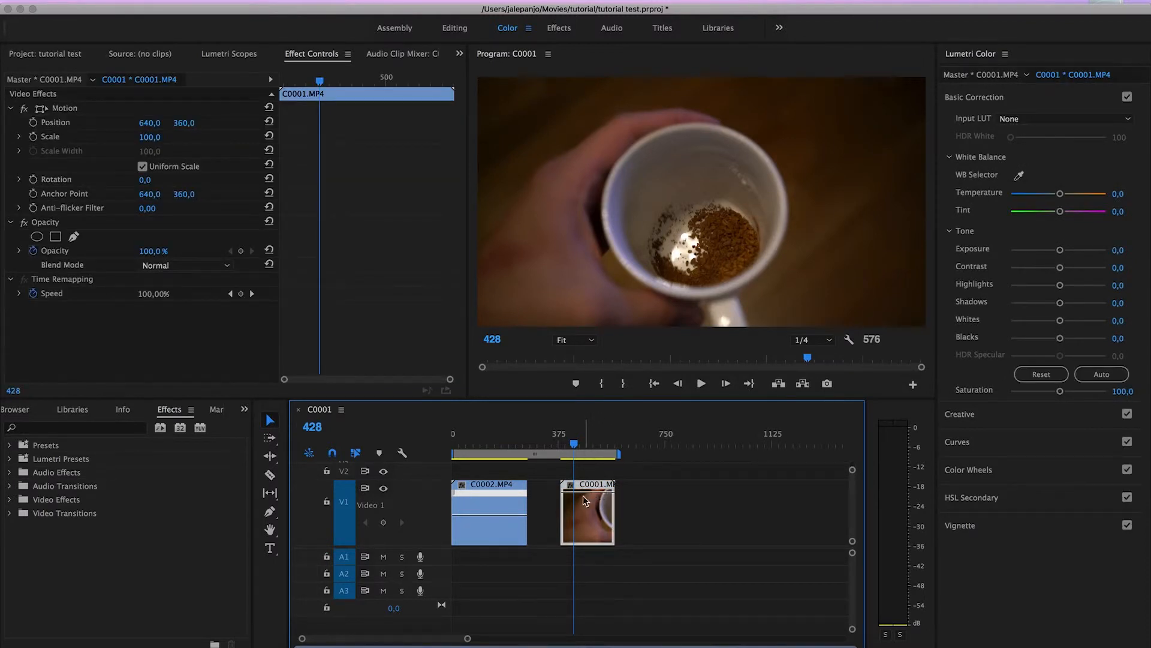
right_click(584, 496)
mouse_move(667, 632)
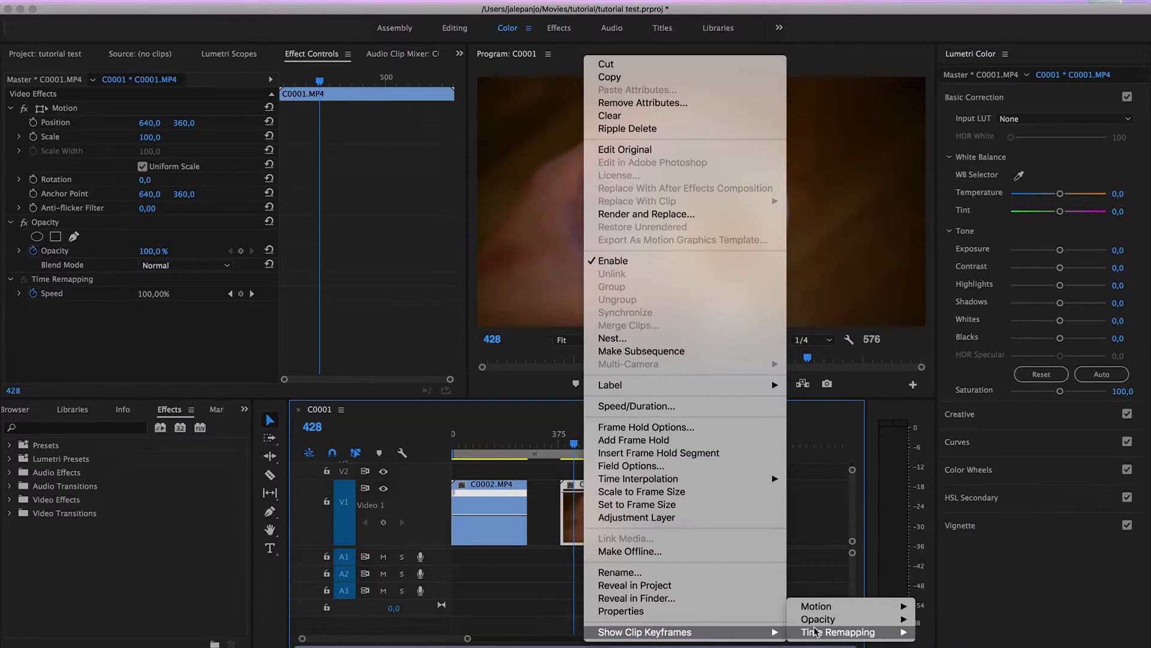
mouse_move(827, 636)
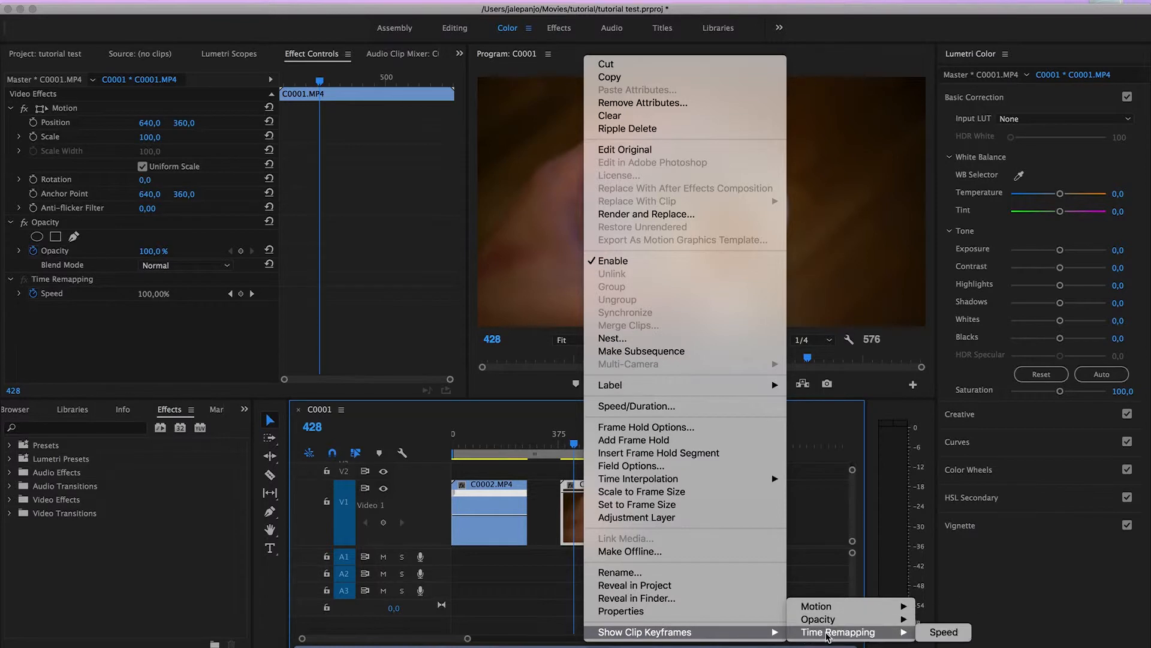
left_click(944, 632)
Step: Lower the speed of the whole C0001.MP4 clip to 25% and play it back
left_click_drag(593, 513, 593, 520)
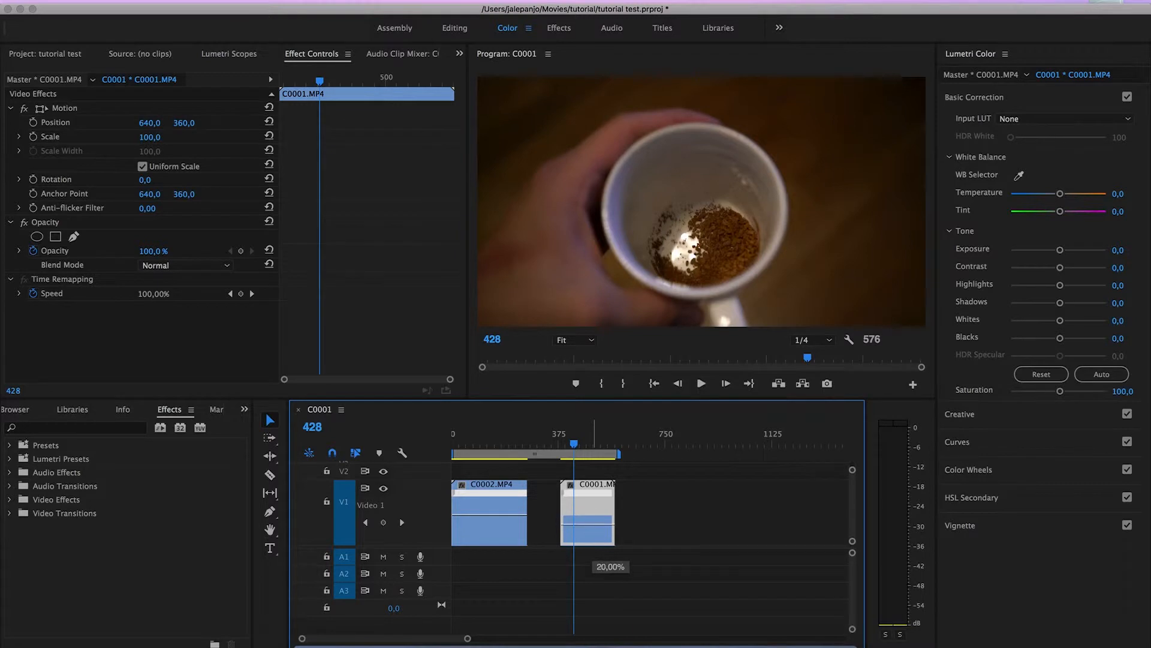
left_click_drag(592, 520, 593, 528)
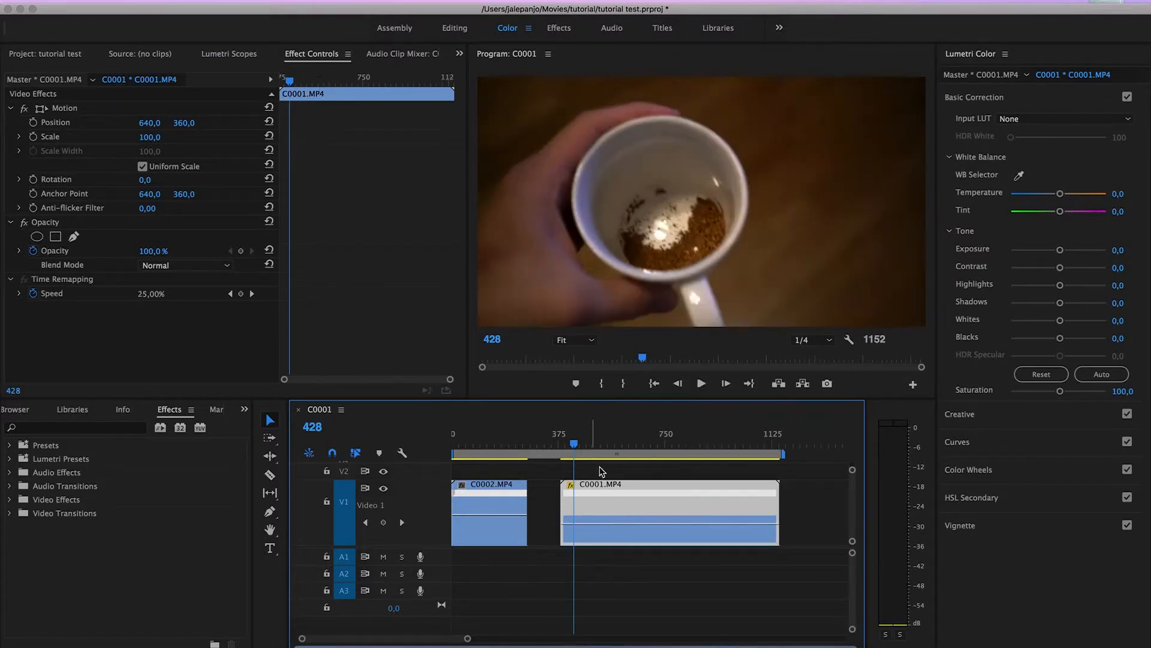
left_click(560, 442)
key("space")
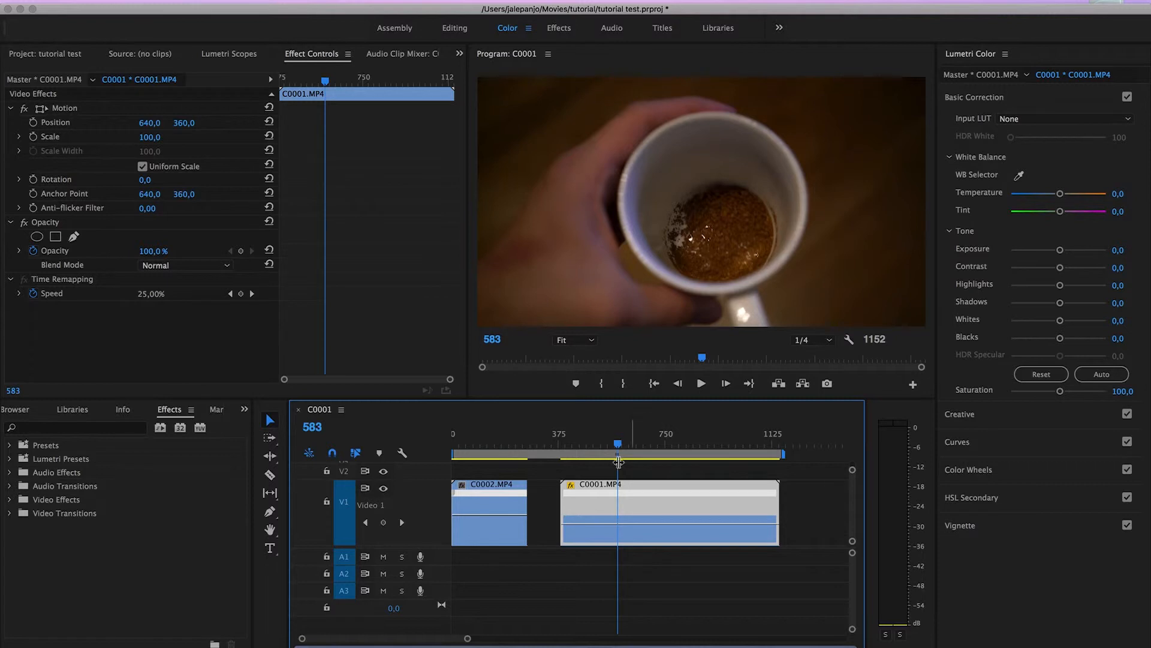
Step: Set the speed of C0001.MP4 back to 100% and place the playhead at frame 457
left_click_drag(607, 448, 570, 446)
left_click_drag(585, 523, 585, 520)
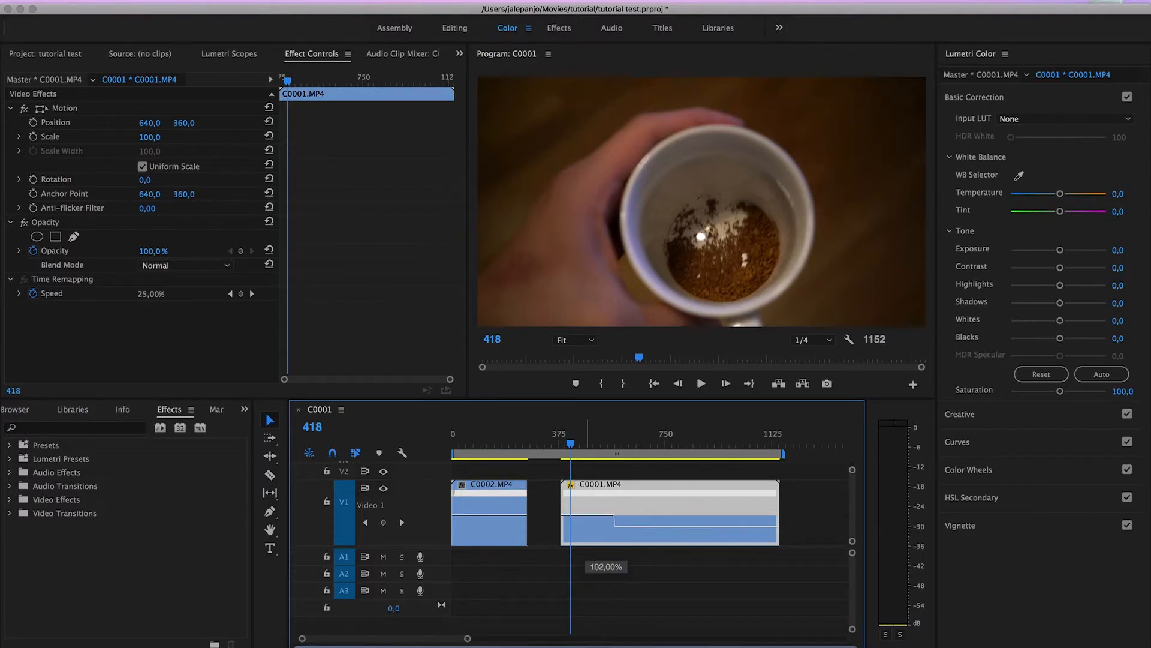
left_click_drag(586, 477, 581, 450)
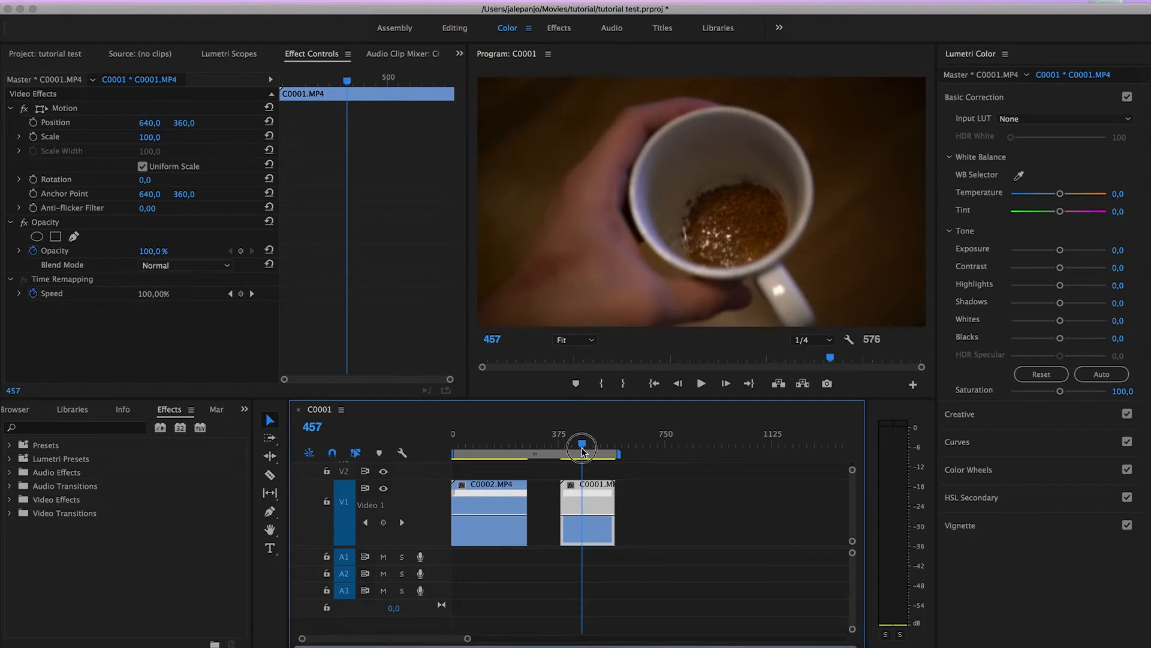
Step: Add a time-remapping speed keyframe to C0001.MP4 at the playhead
right_click(583, 513)
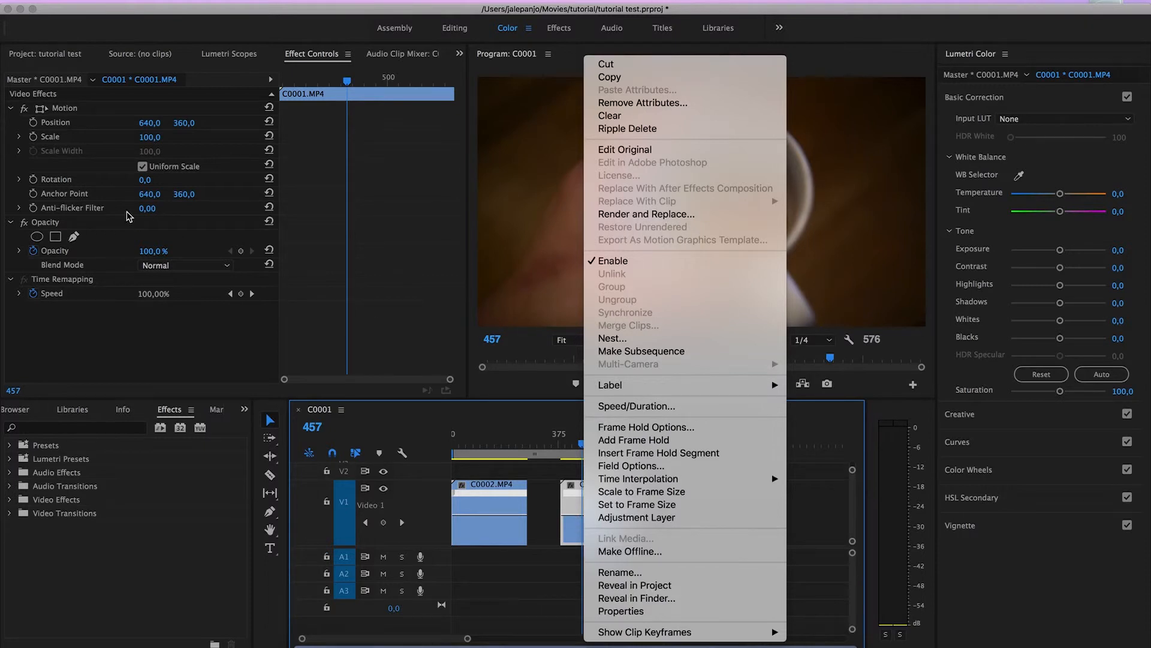
left_click(185, 42)
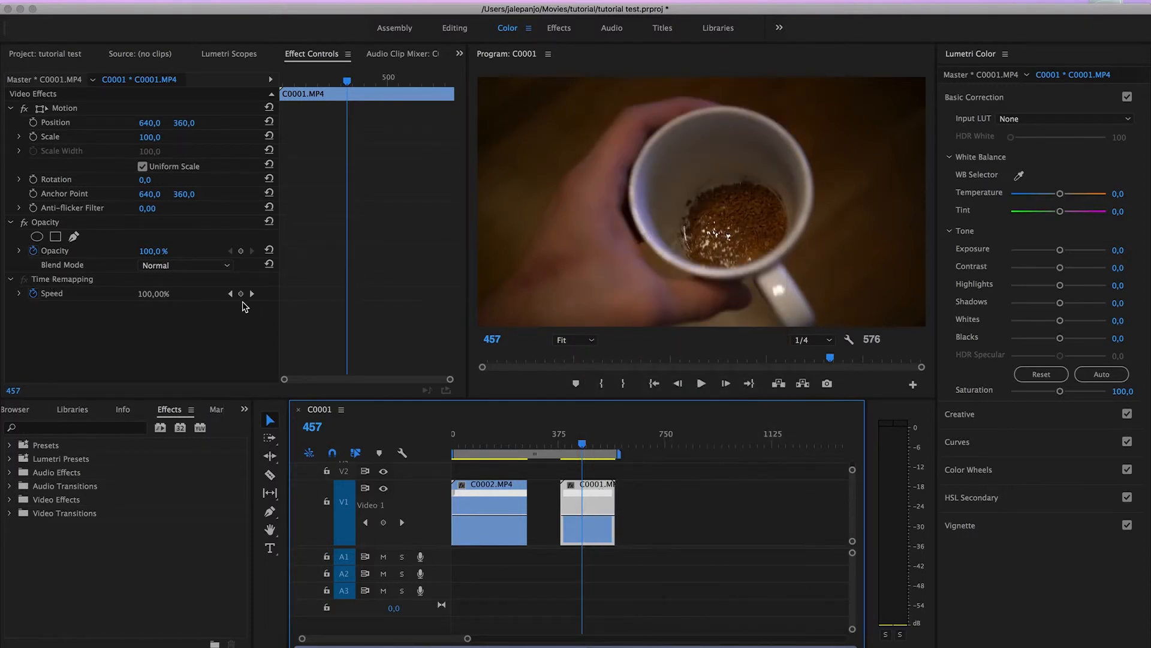
left_click(241, 294)
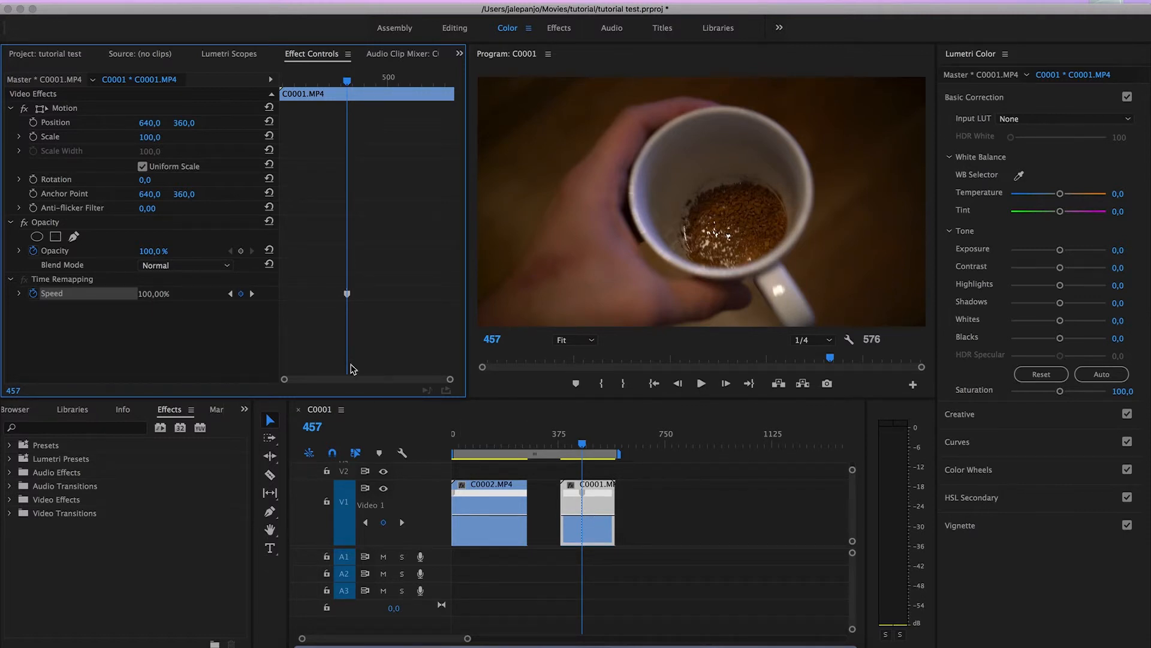
Step: Lower the speed of the part of C0001.MP4 after the keyframe to 25%
left_click(585, 517)
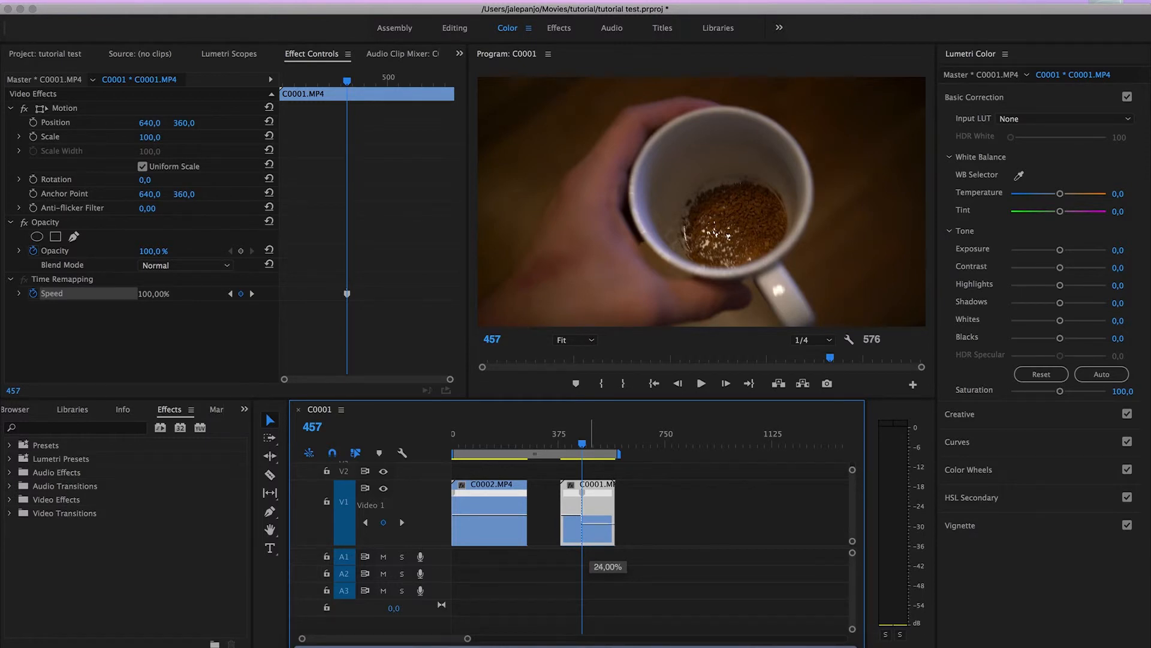
left_click_drag(590, 570, 591, 570)
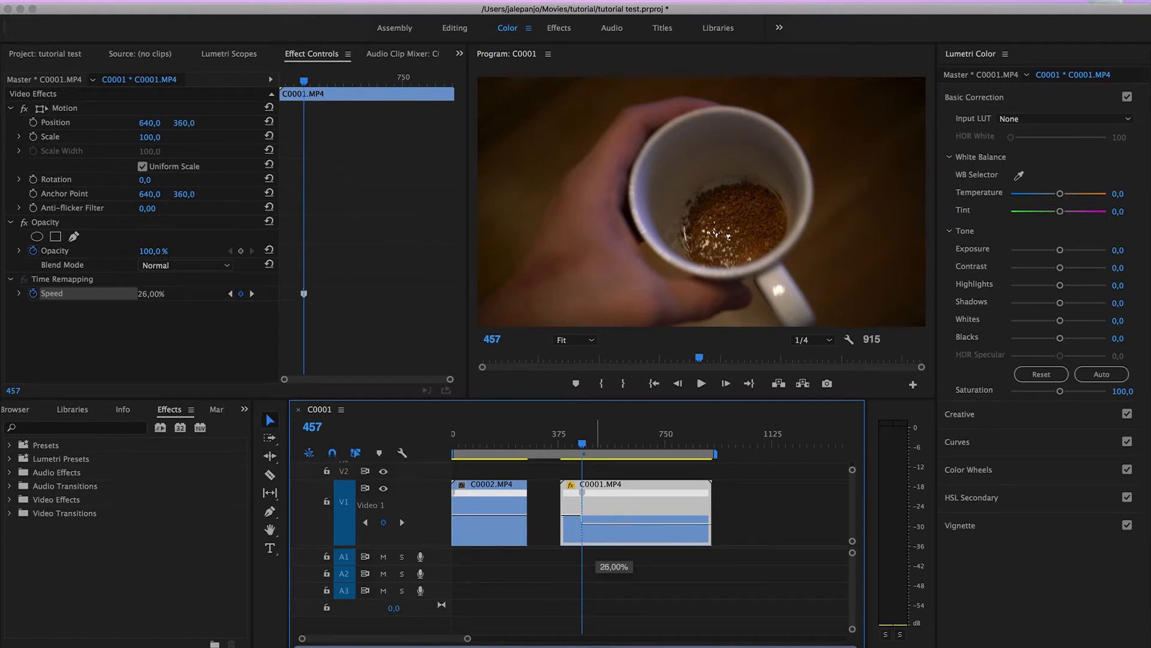
left_click_drag(594, 567, 596, 531)
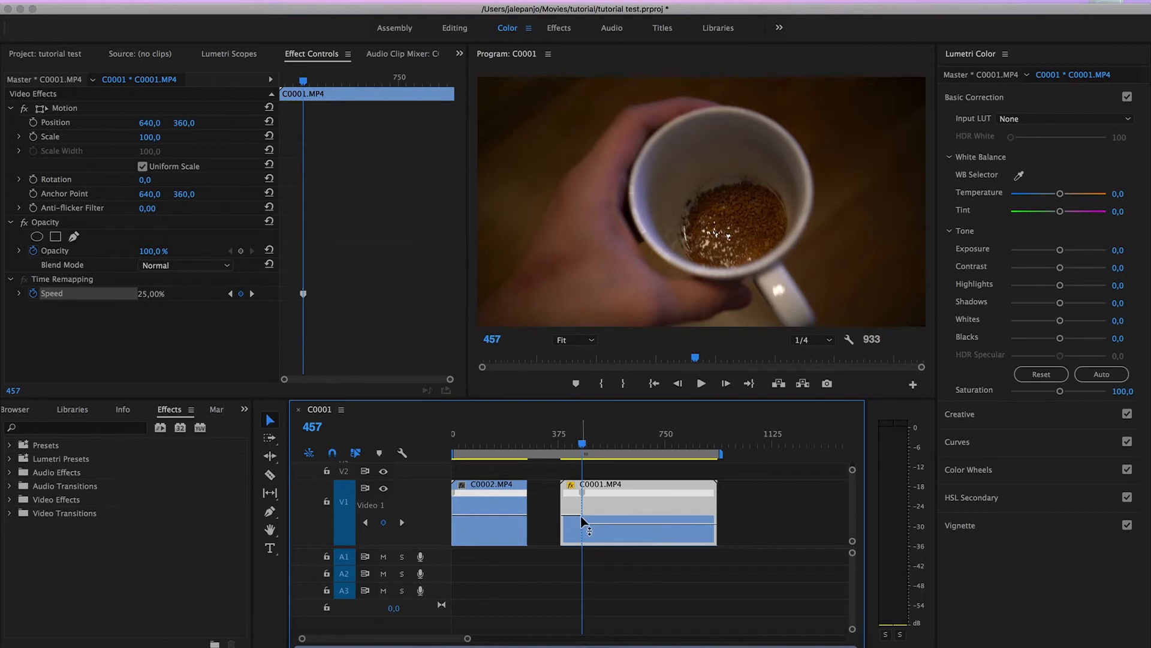
Step: Split the speed keyframe at frame 457 to make a gradual ramp from 100% to 25% speed
scroll(584, 524, "up", 5)
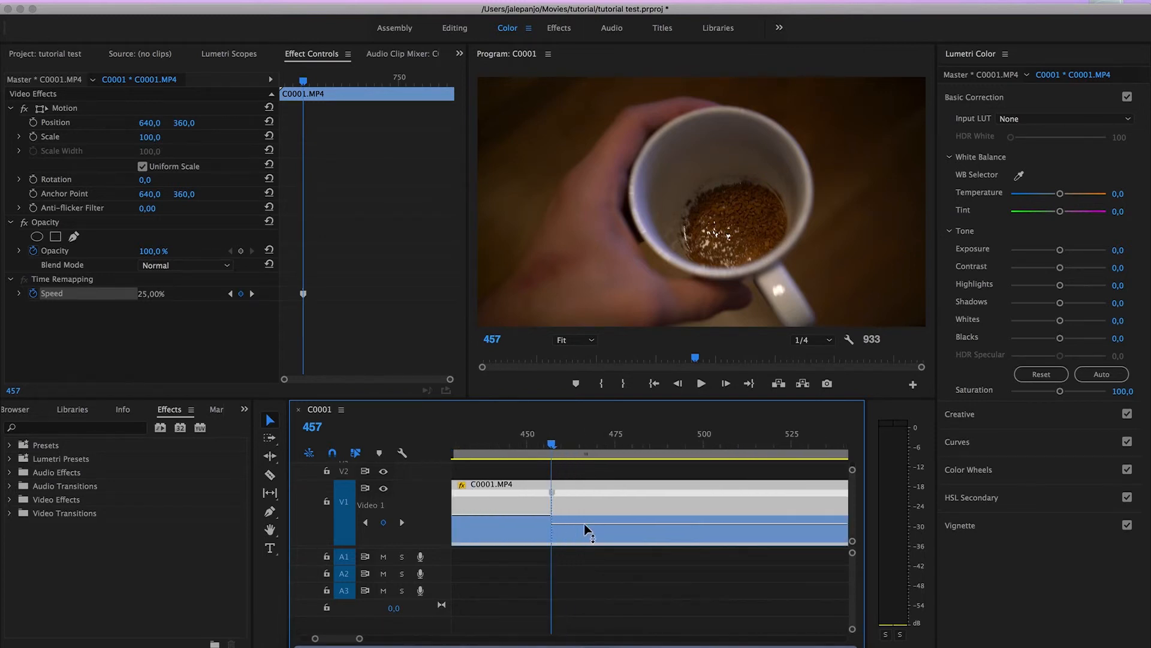
left_click_drag(521, 450, 569, 454)
left_click_drag(552, 496, 538, 495)
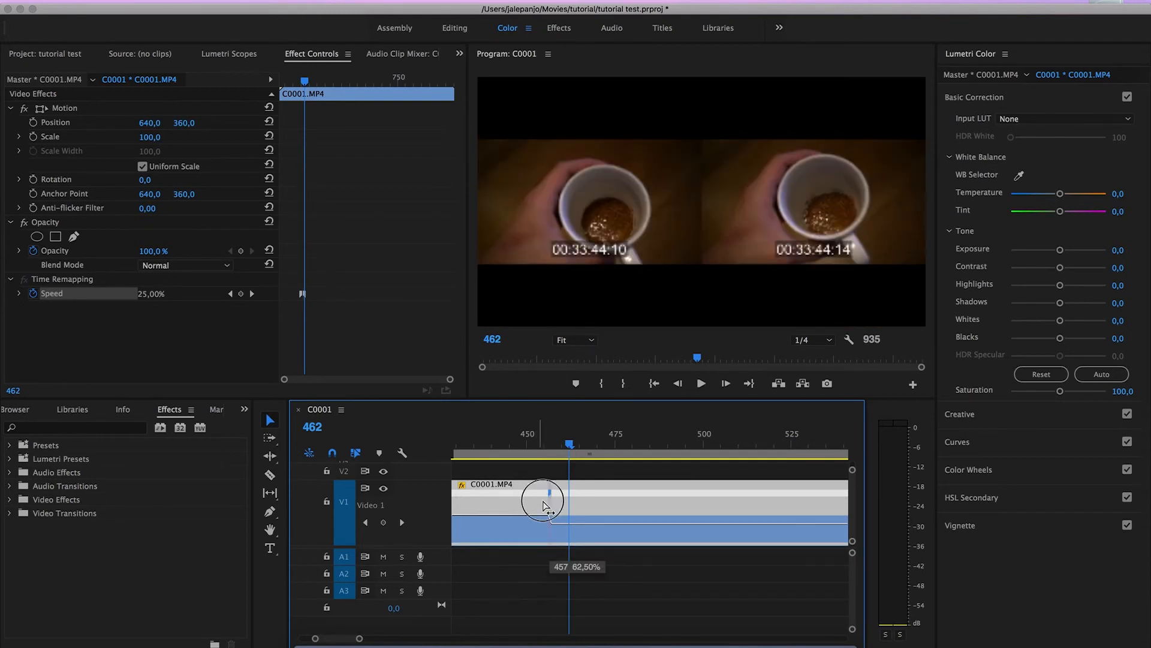